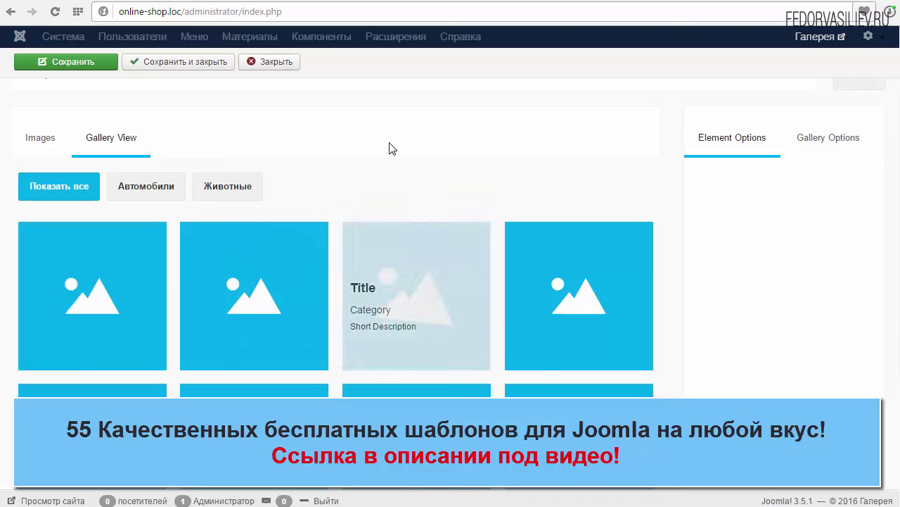
# Look over the gallery preview and display the gallery-wide options
pyautogui.scroll(-3, 380, 158)
pyautogui.scroll(4, 281, 268)
pyautogui.moveTo(160, 273)
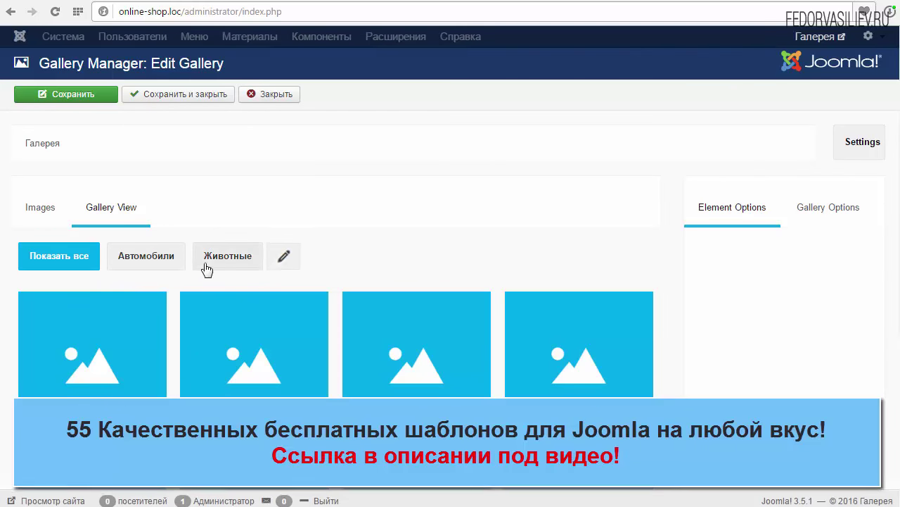
pyautogui.moveTo(35, 318)
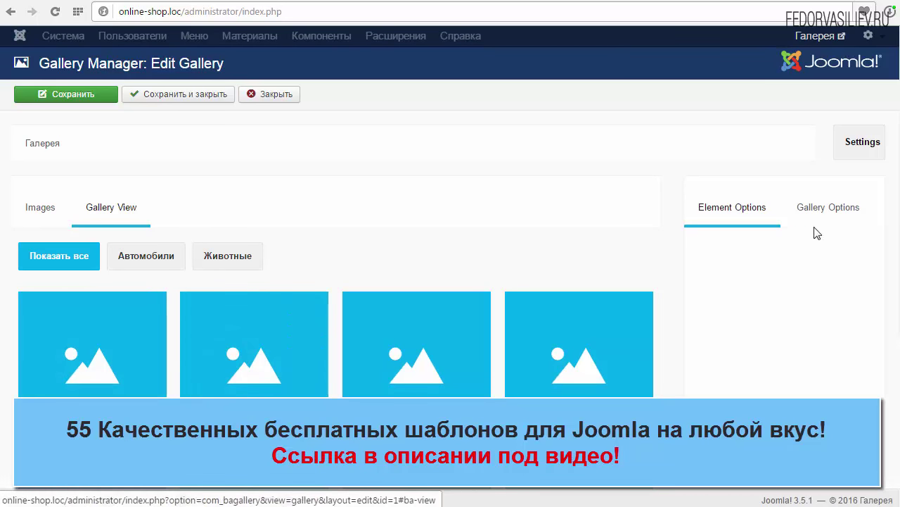
pyautogui.click(831, 209)
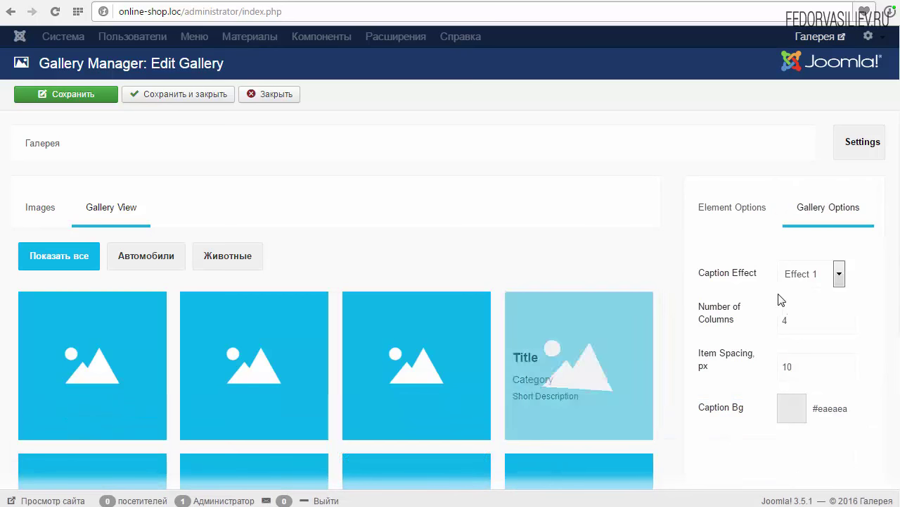
# Examine the available caption effects and check how the current one behaves on the published gallery page
pyautogui.click(839, 275)
pyautogui.click(840, 274)
pyautogui.click(839, 274)
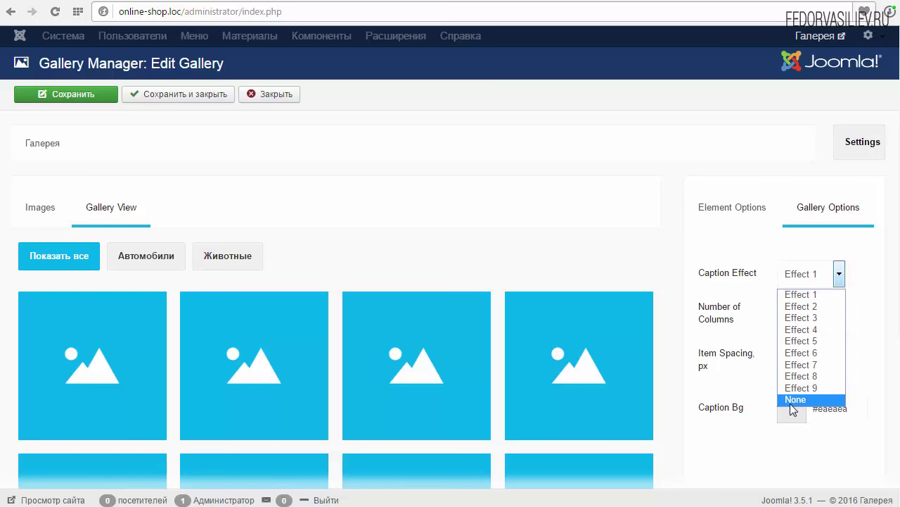
pyautogui.click(872, 264)
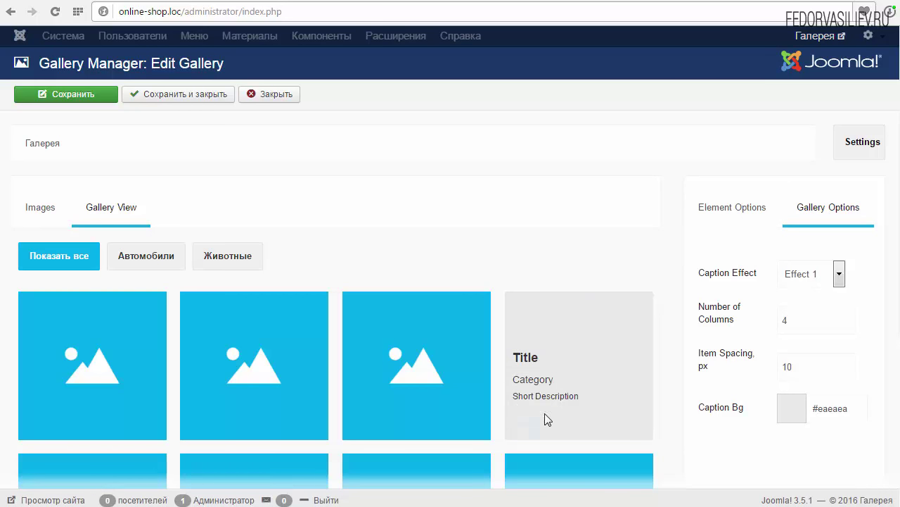
pyautogui.hotkey('ctrl', 'Tab')
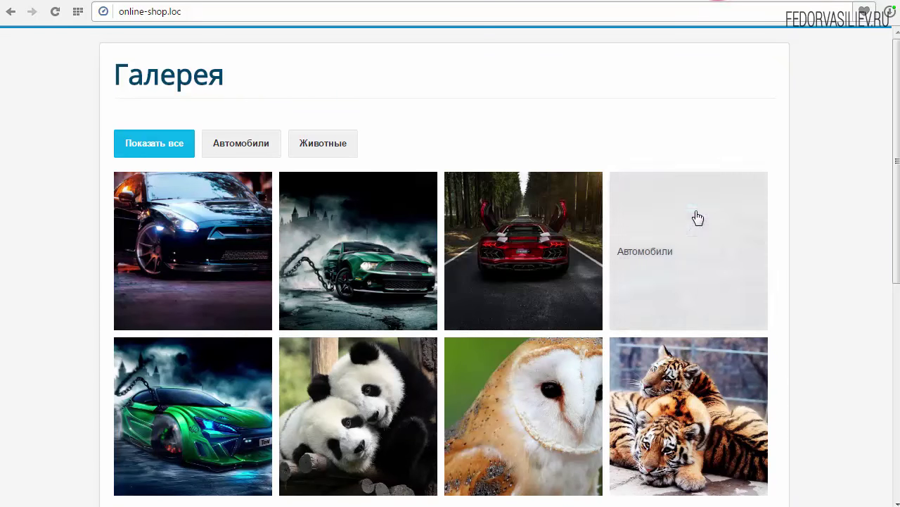
pyautogui.hotkey('ctrl', 'Tab')
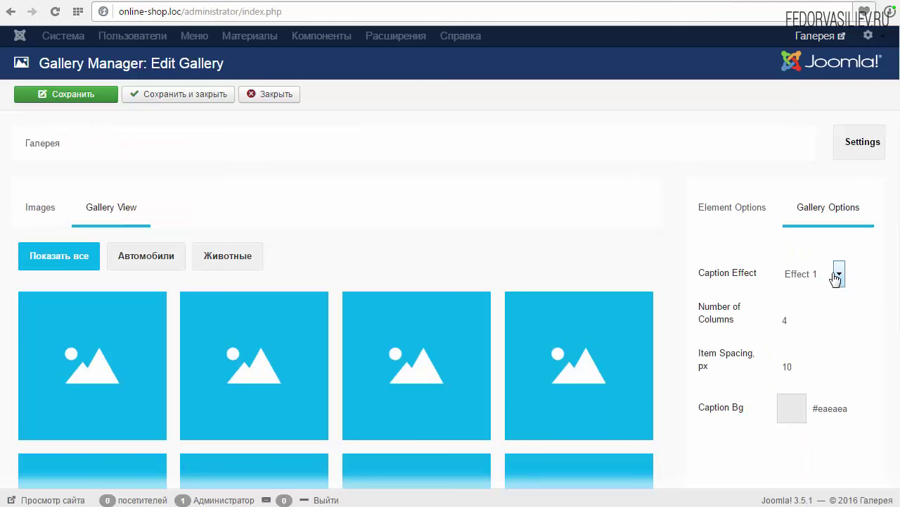
# Try caption Effect 2 and preview it on the gallery tiles
pyautogui.click(836, 274)
pyautogui.click(814, 307)
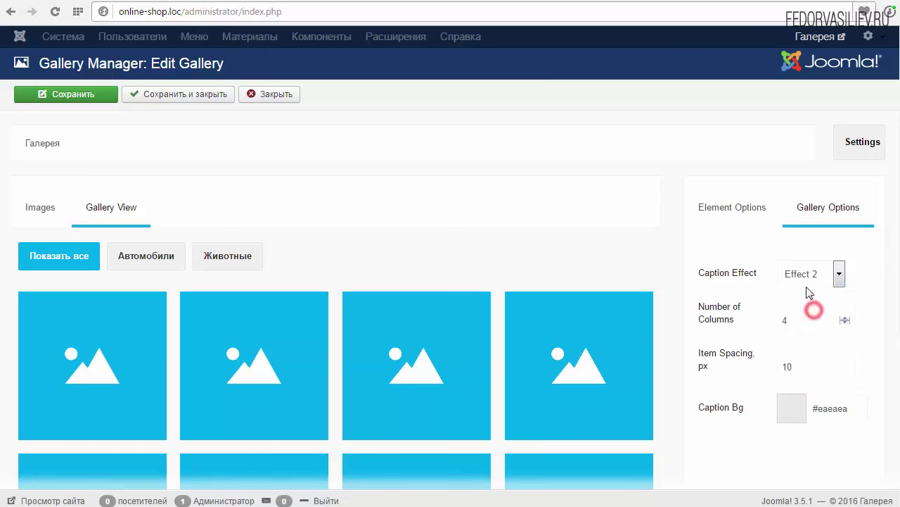
pyautogui.moveTo(591, 335)
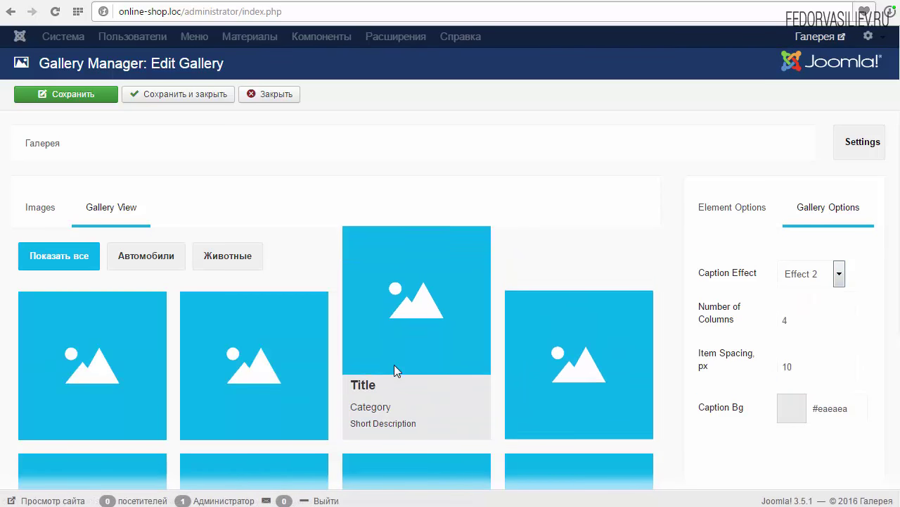
pyautogui.moveTo(120, 372)
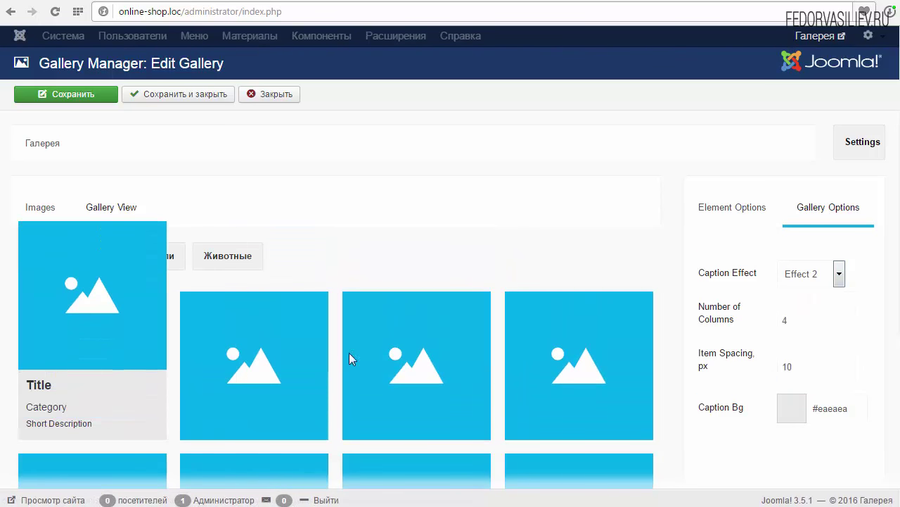
# Try caption Effect 3 and Effect 9, previewing each on the gallery tiles
pyautogui.click(838, 275)
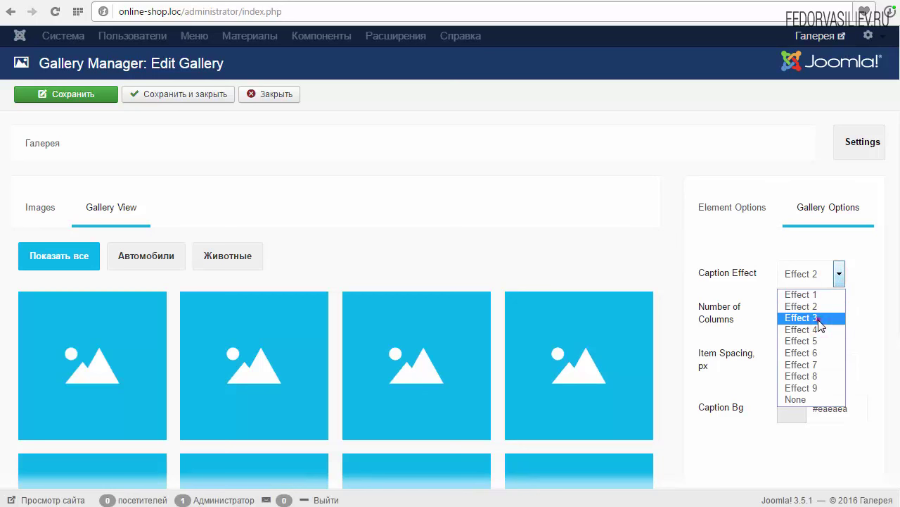
pyautogui.click(816, 318)
pyautogui.moveTo(365, 397)
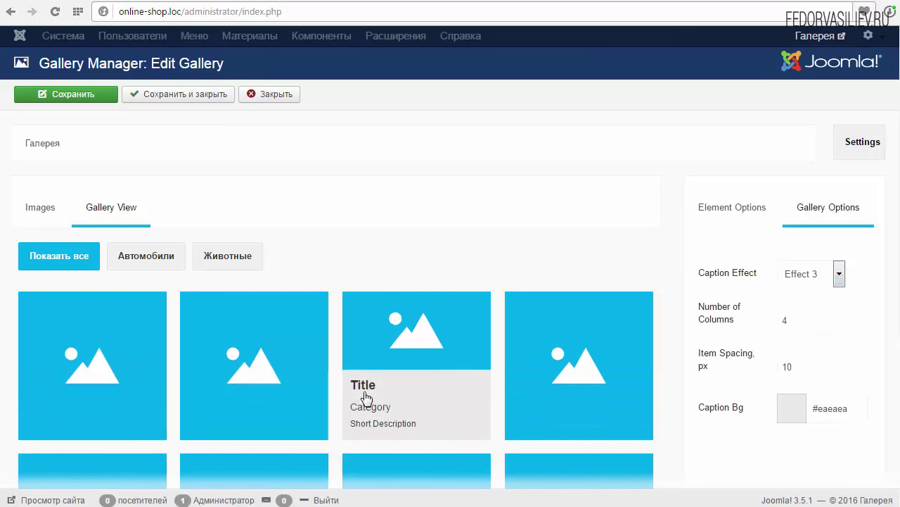
pyautogui.click(821, 278)
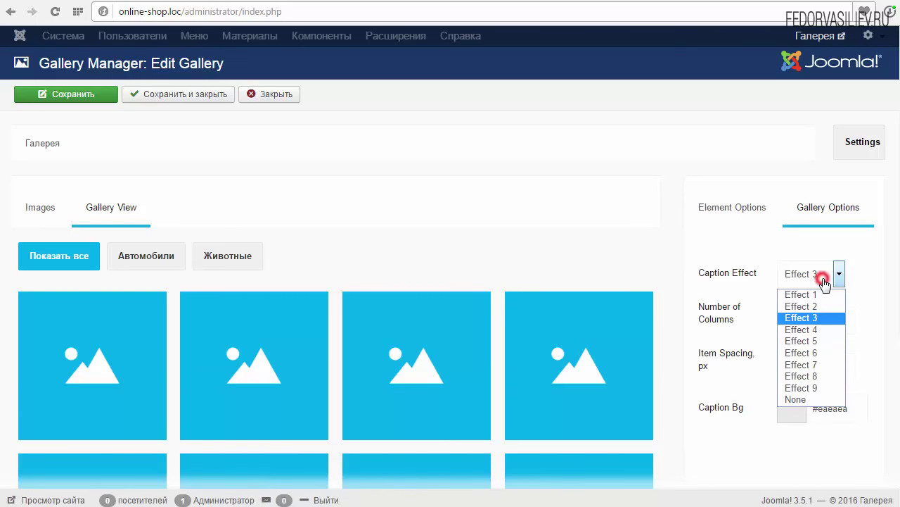
pyautogui.click(802, 387)
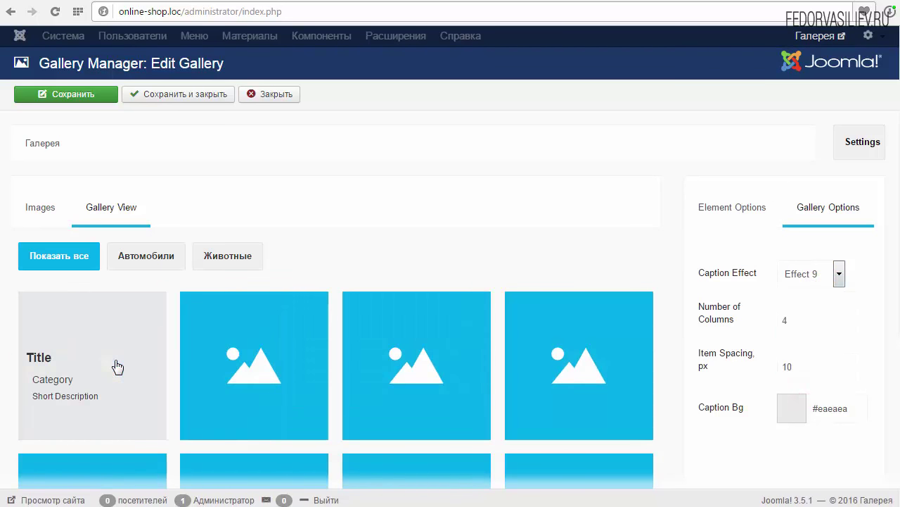
# Set the gallery's number of columns to 3 and check the preview layout
pyautogui.click(742, 317)
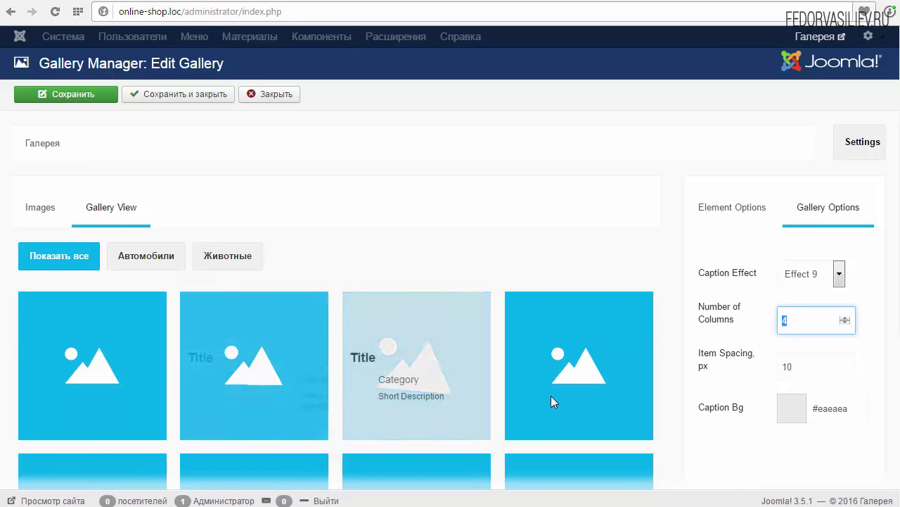
pyautogui.scroll(-3, 650, 441)
pyautogui.scroll(3, 635, 434)
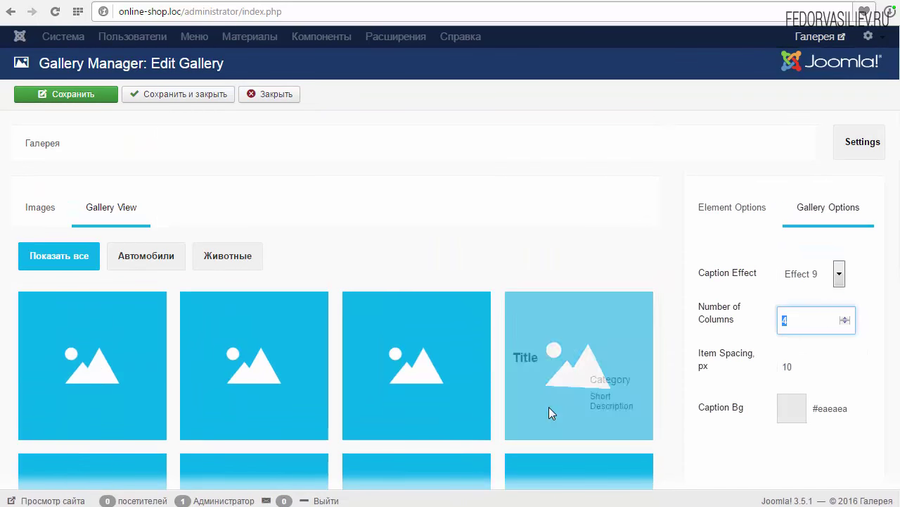
pyautogui.click(696, 4)
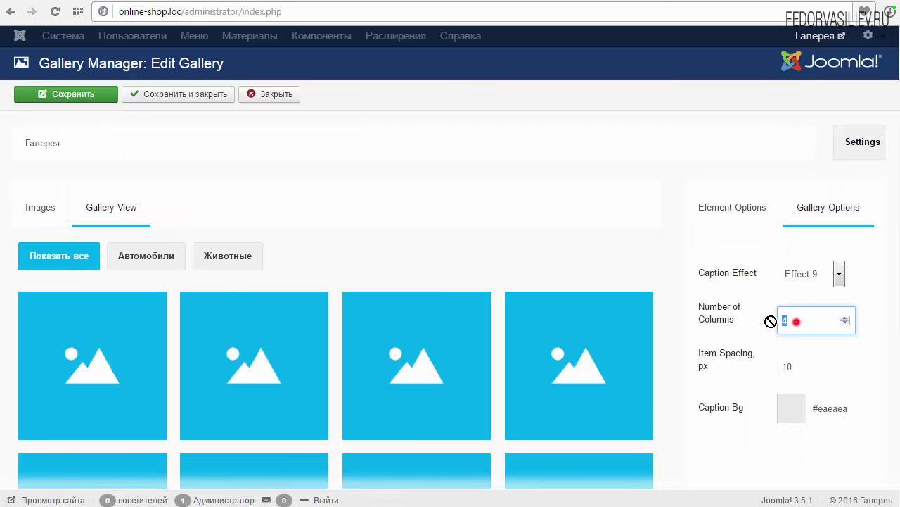
pyautogui.write('3')
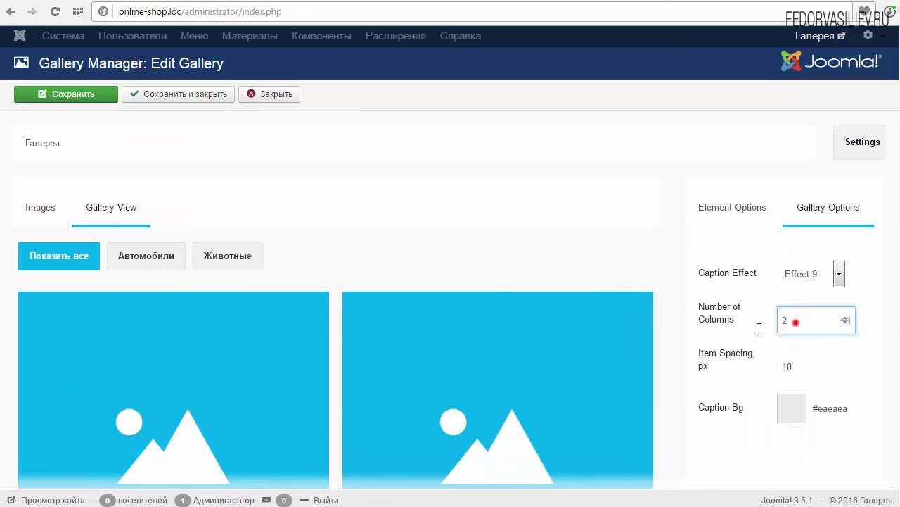
pyautogui.scroll(-3, 369, 393)
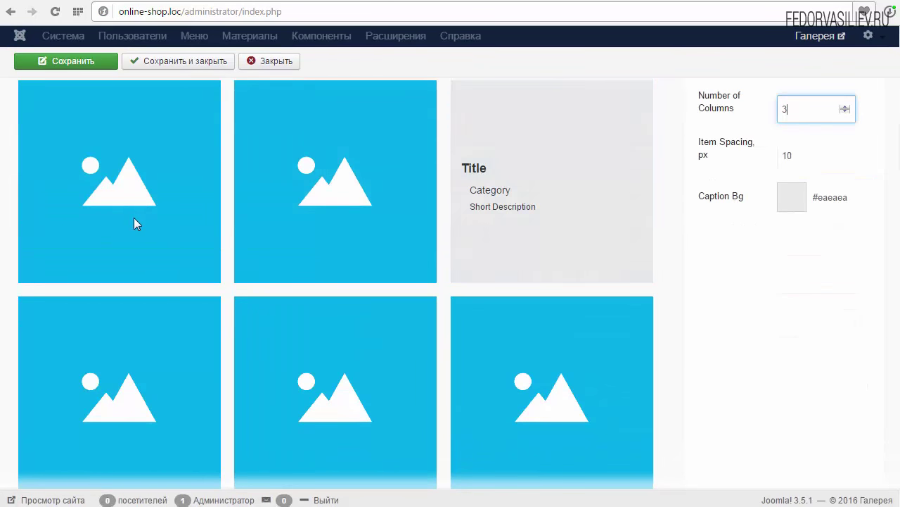
pyautogui.scroll(-2, 627, 363)
pyautogui.scroll(5, 361, 356)
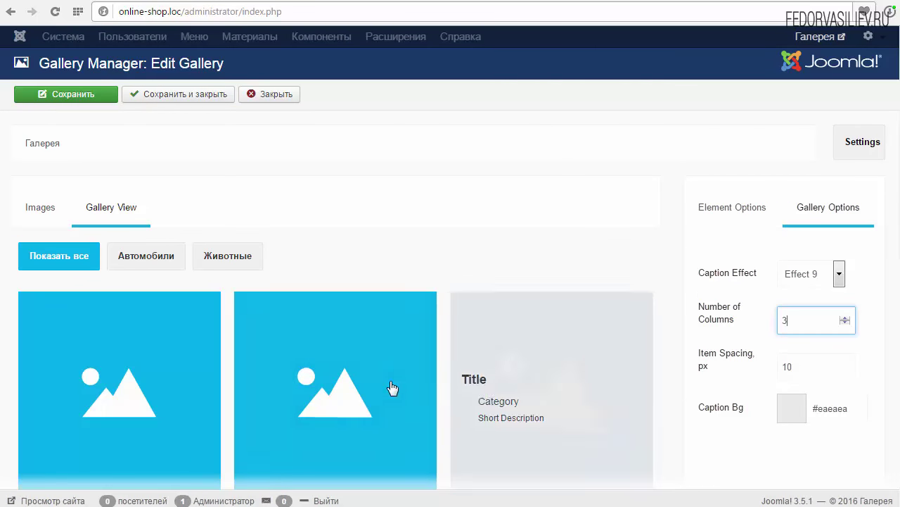
# Set the caption effect to Effect 2 and save the gallery
pyautogui.click(806, 275)
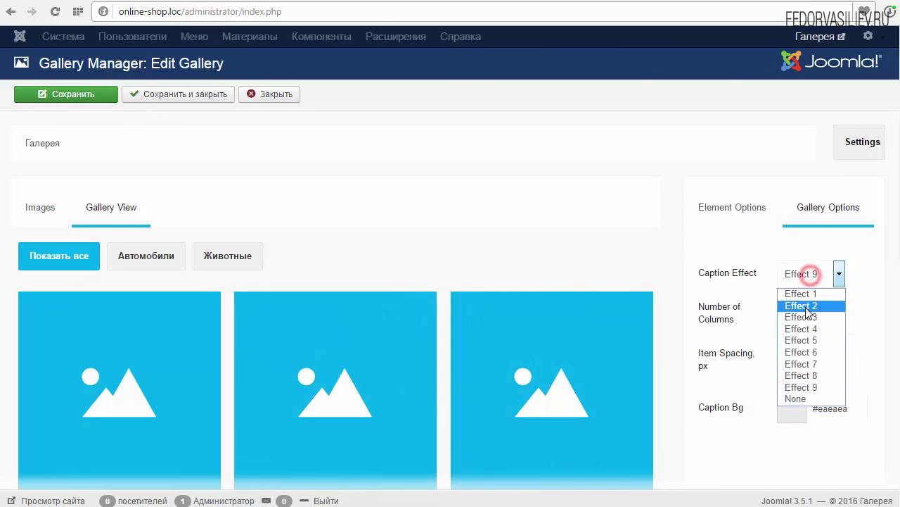
pyautogui.click(806, 306)
pyautogui.click(78, 95)
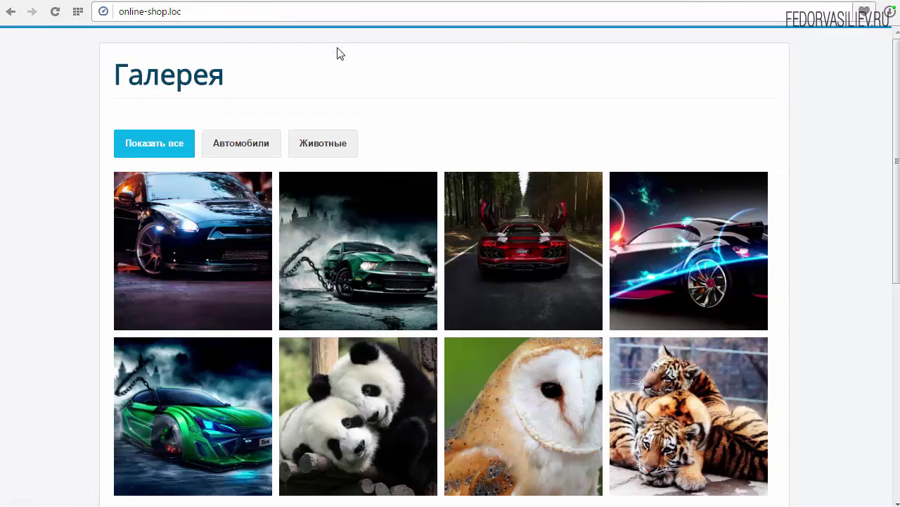
# Reload the published gallery page and examine its column layout and caption effect
pyautogui.click(55, 11)
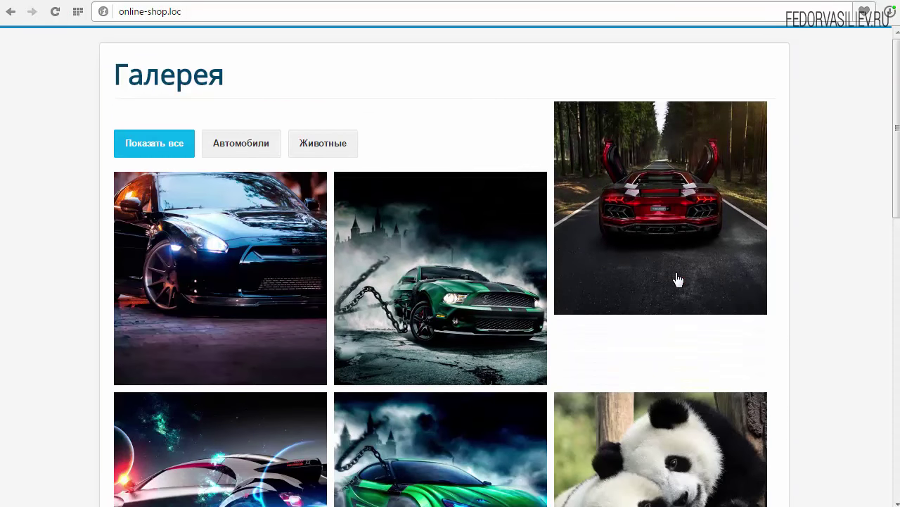
pyautogui.scroll(-3, 181, 305)
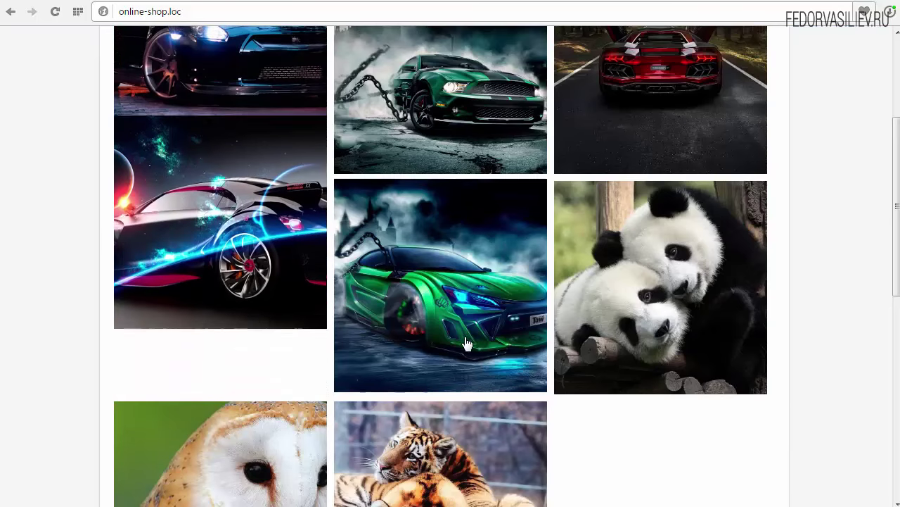
pyautogui.scroll(-4, 466, 344)
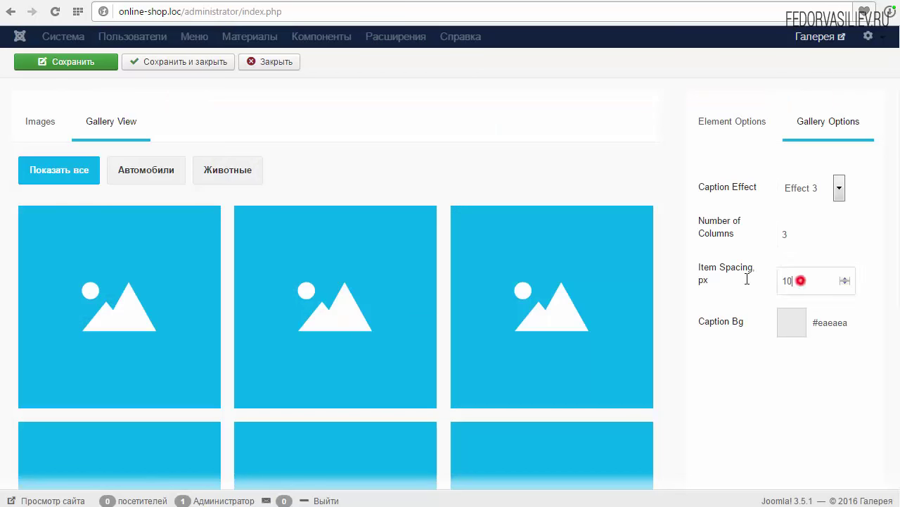
# Reduce the spacing between gallery items to 1 px
pyautogui.doubleClick(801, 281)
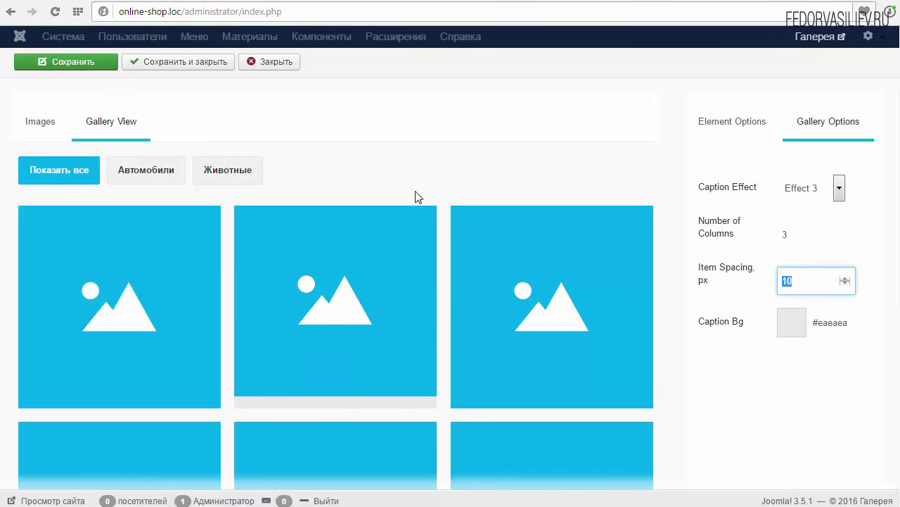
pyautogui.scroll(-2, 458, 299)
pyautogui.scroll(2, 732, 296)
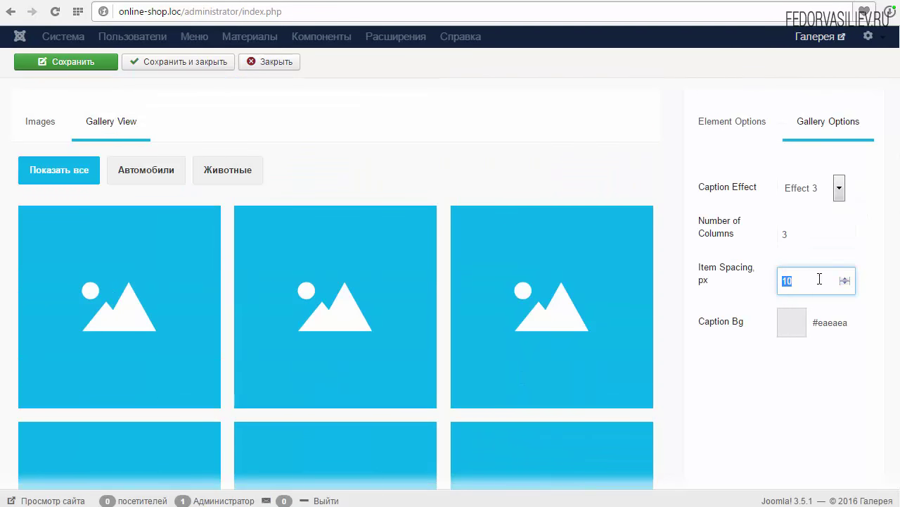
pyautogui.click(816, 282)
pyautogui.click(846, 283)
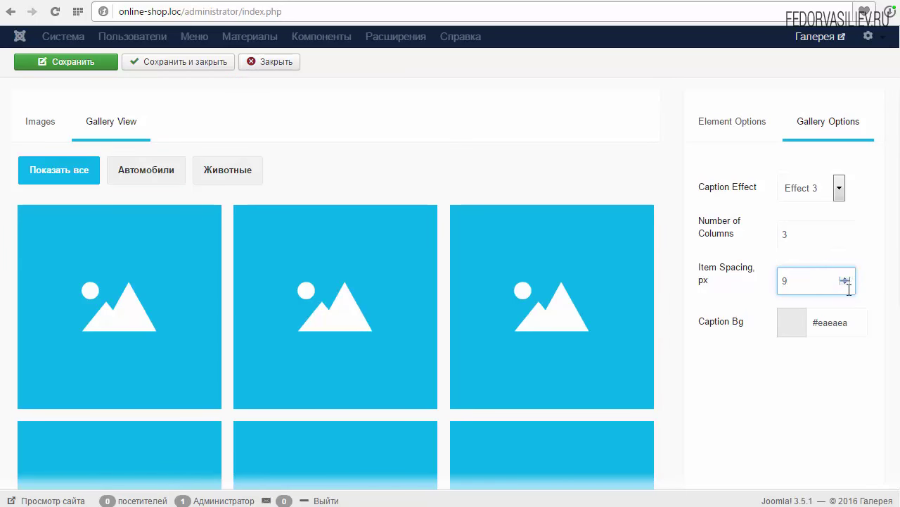
pyautogui.click(845, 283)
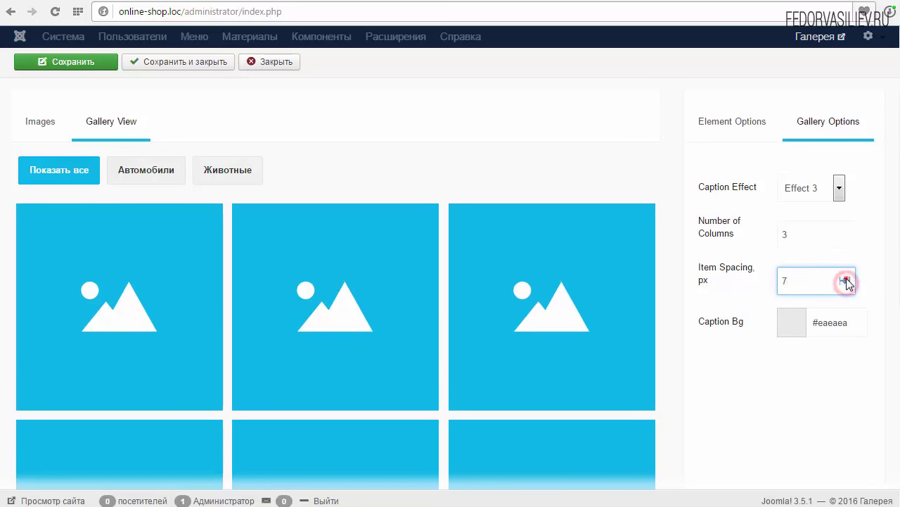
pyautogui.click(846, 280)
pyautogui.click(845, 283)
pyautogui.click(845, 284)
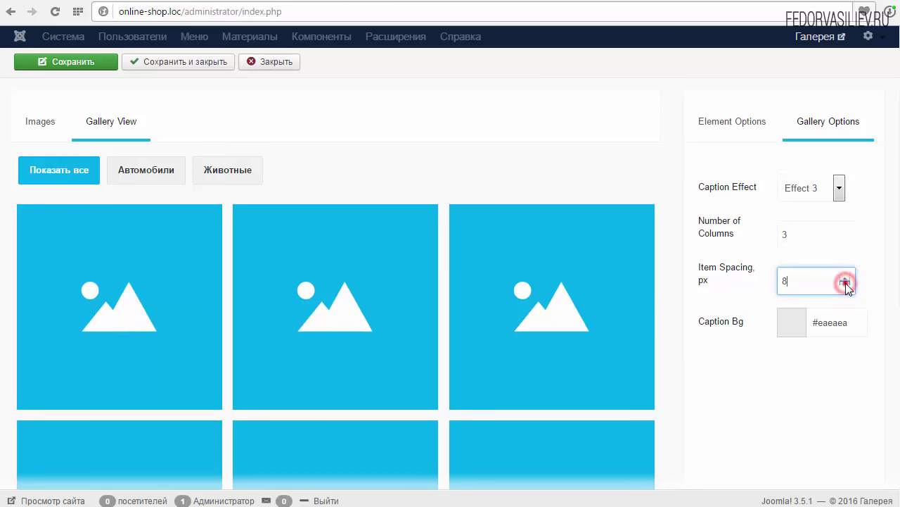
pyautogui.click(845, 283)
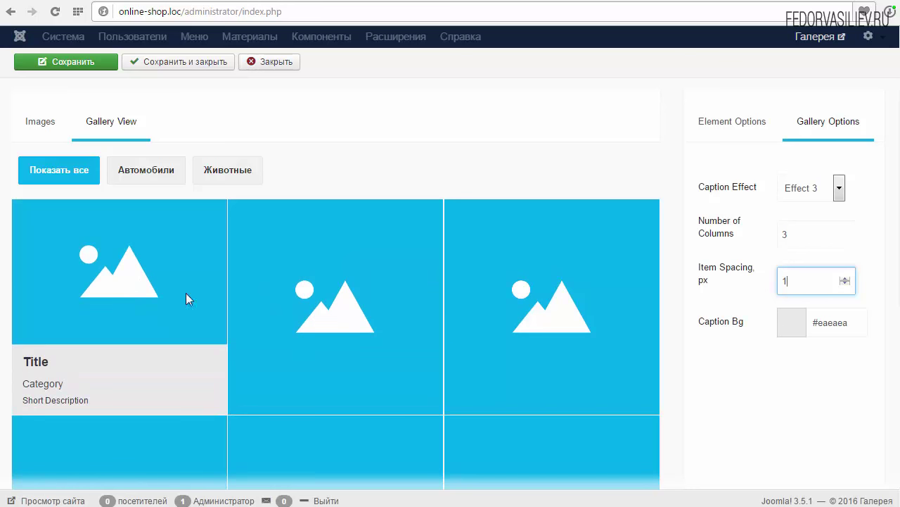
# Set the item spacing to 0 px and save the gallery
pyautogui.scroll(-2, 460, 299)
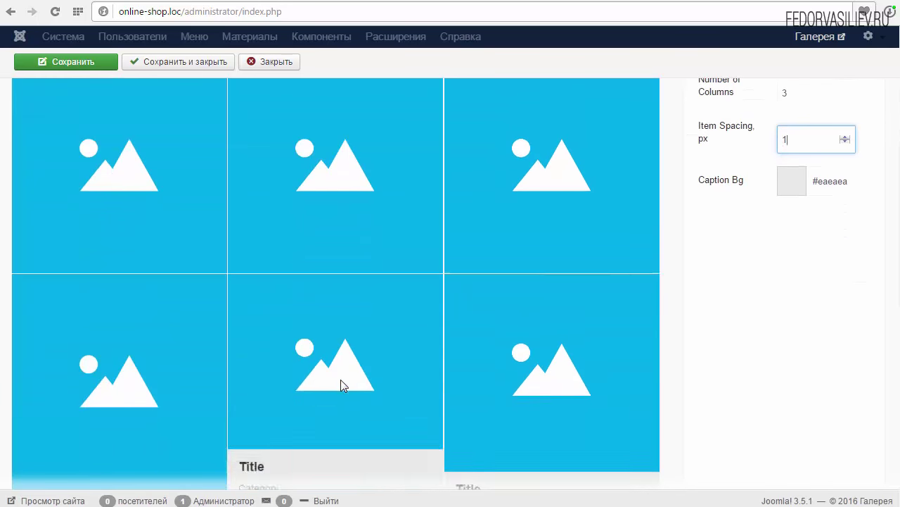
pyautogui.scroll(3, 680, 387)
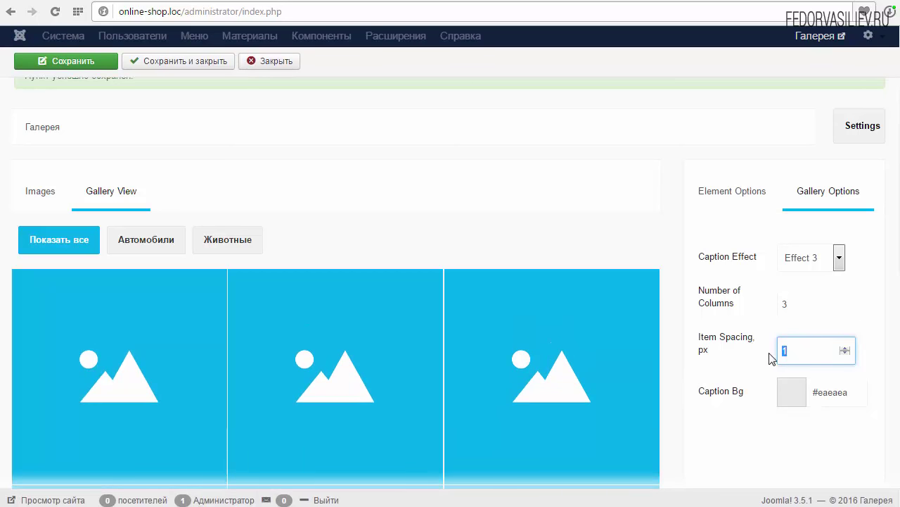
pyautogui.write('0')
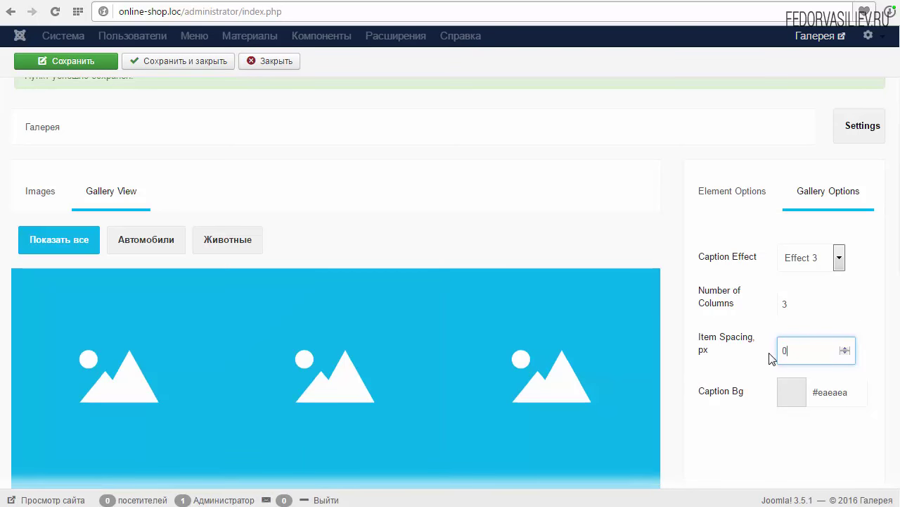
pyautogui.click(83, 62)
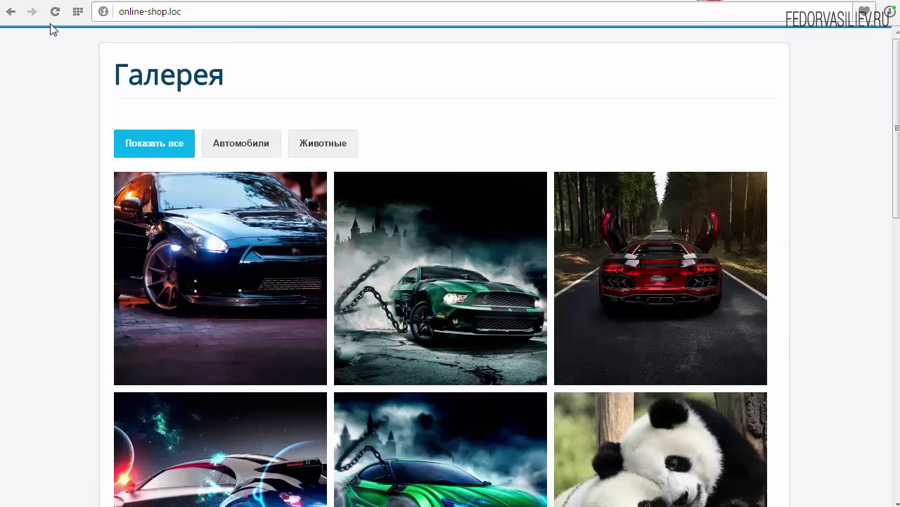
# Reload the published gallery page and examine the item spacing and the caption effect on the images
pyautogui.click(56, 12)
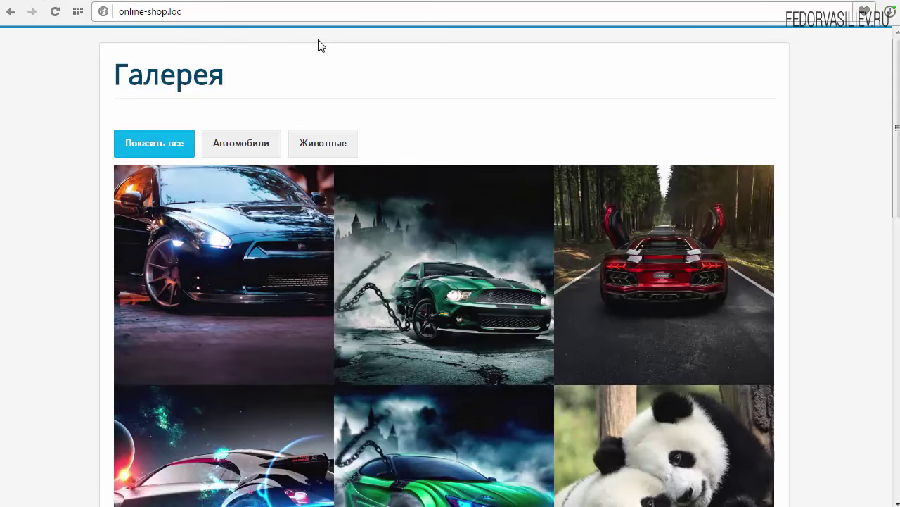
pyautogui.scroll(-5, 7, 71)
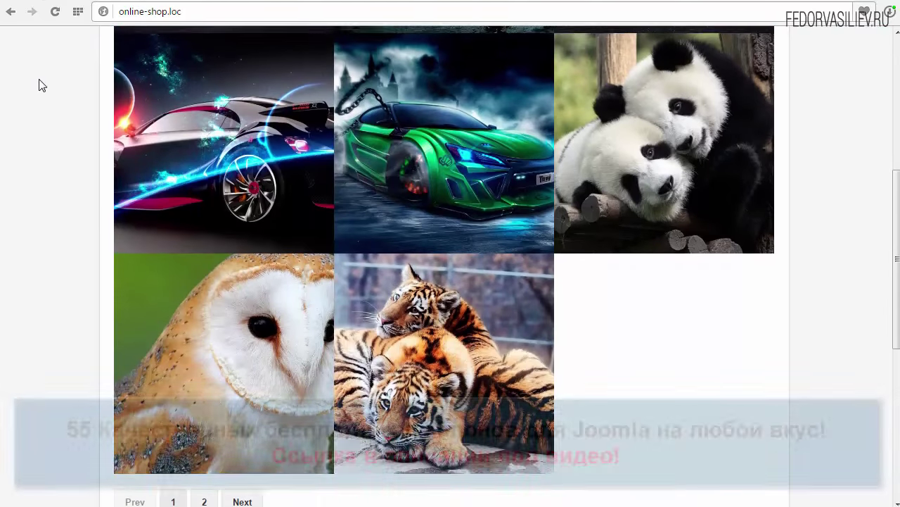
pyautogui.scroll(4, 39, 84)
pyautogui.scroll(1, 39, 84)
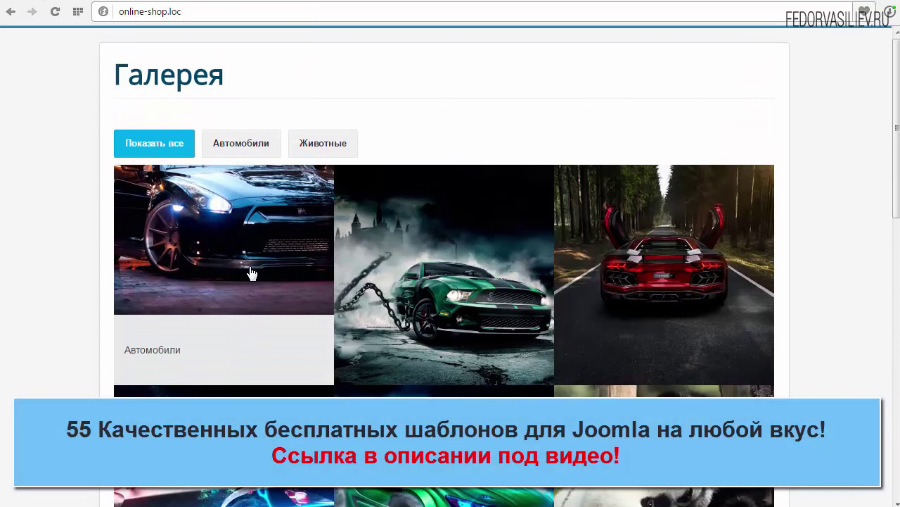
pyautogui.moveTo(595, 278)
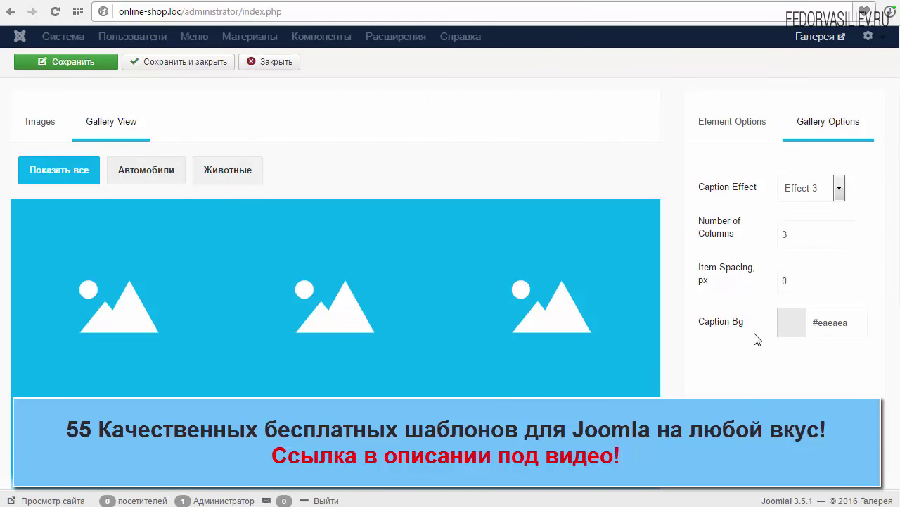
pyautogui.moveTo(499, 389)
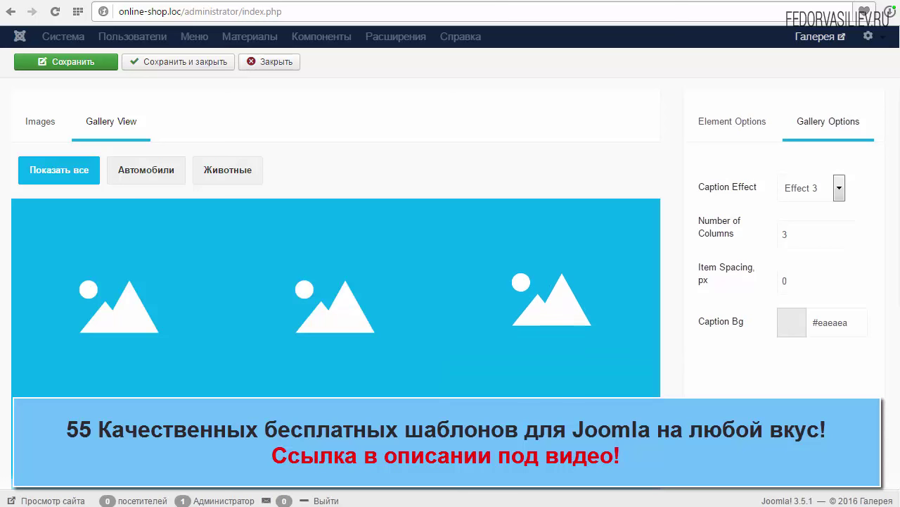
pyautogui.click(839, 188)
pyautogui.click(859, 195)
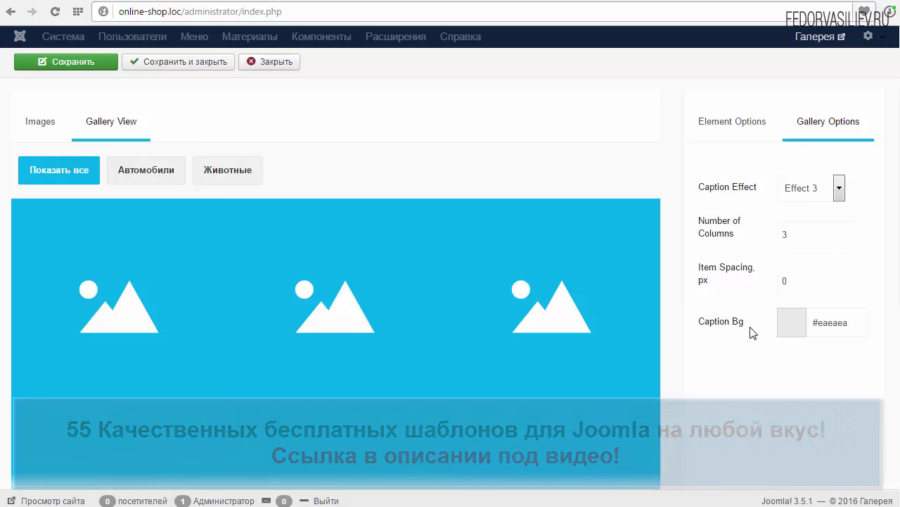
# Set the gallery's caption background colour to red #ff0000
pyautogui.click(850, 322)
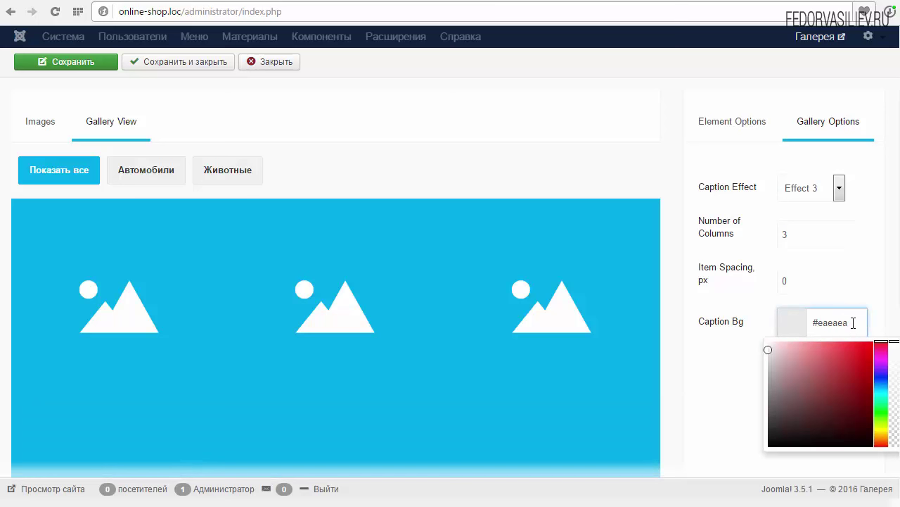
pyautogui.moveTo(853, 323); pyautogui.dragTo(810, 323)
pyautogui.click(853, 322)
pyautogui.moveTo(801, 381); pyautogui.dragTo(885, 342)
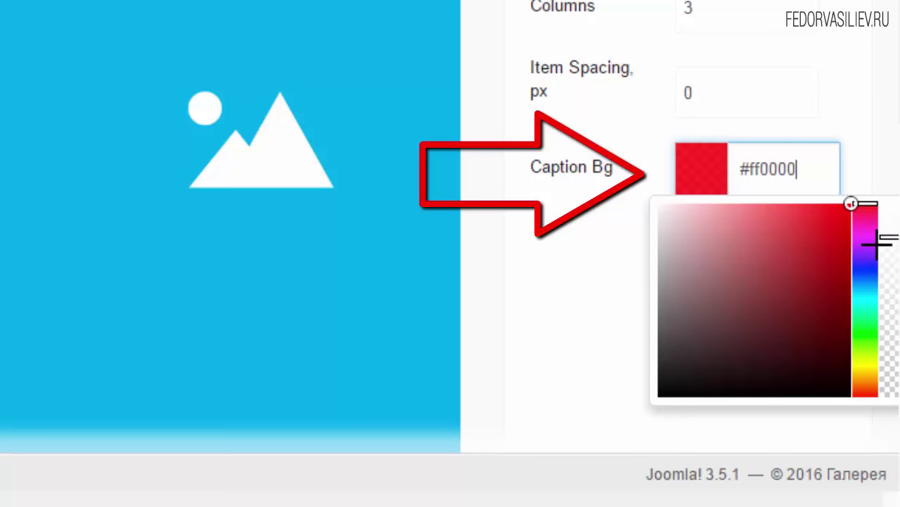
pyautogui.moveTo(873, 225); pyautogui.dragTo(723, 172)
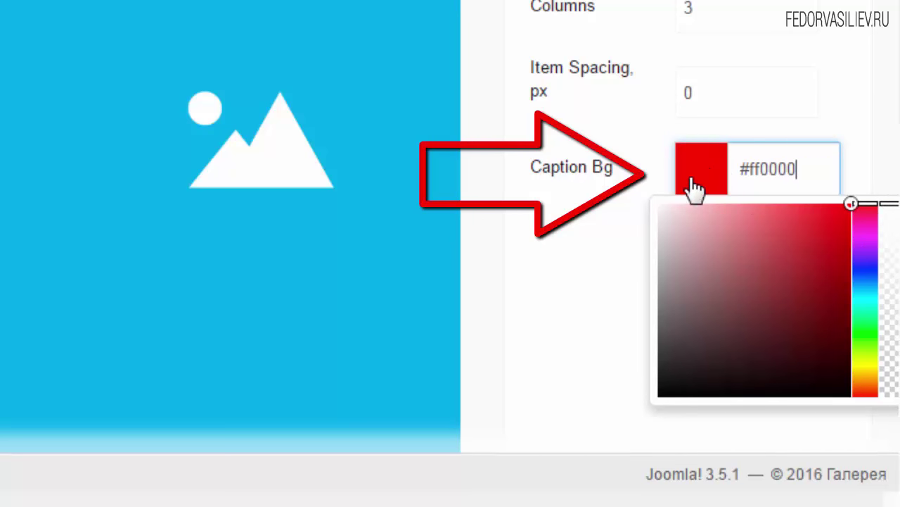
# Make the red caption background semi-transparent and save the gallery
pyautogui.moveTo(894, 204); pyautogui.dragTo(889, 269)
pyautogui.click(613, 241)
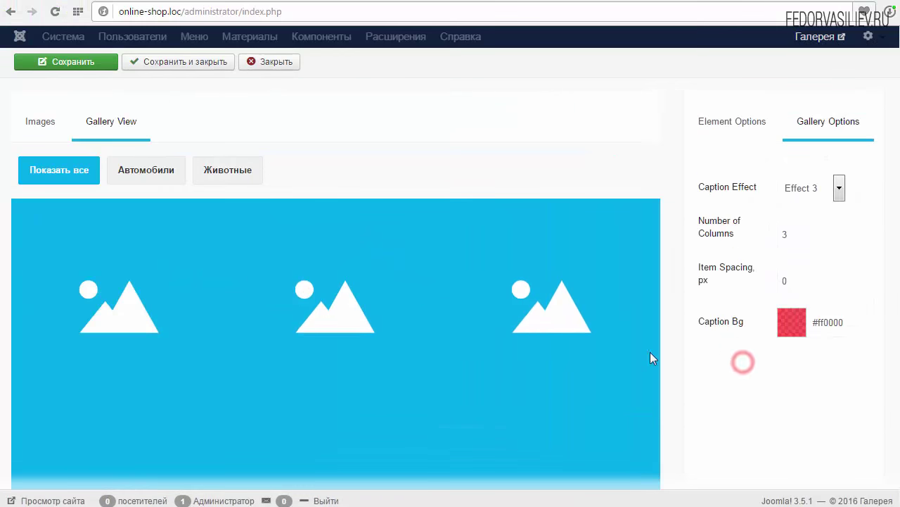
pyautogui.click(44, 60)
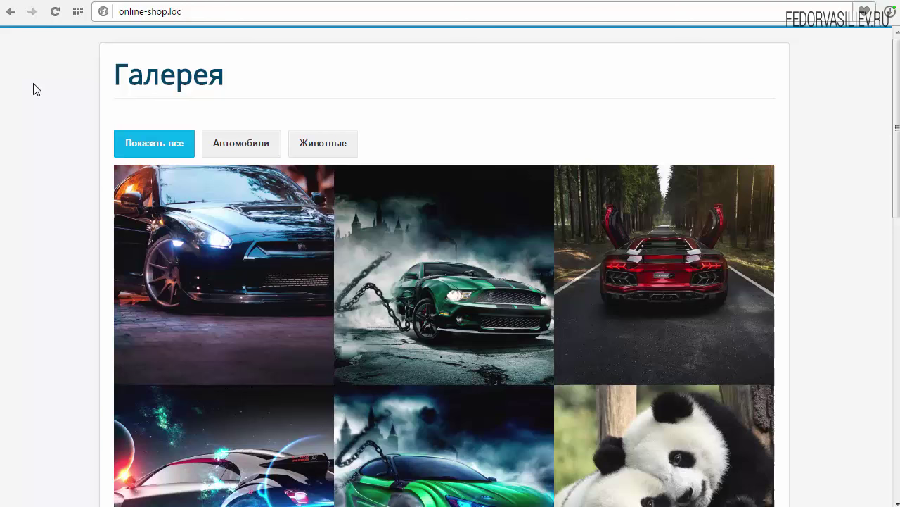
# Examine the semi-transparent red captions over the images on the published gallery page
pyautogui.moveTo(162, 243)
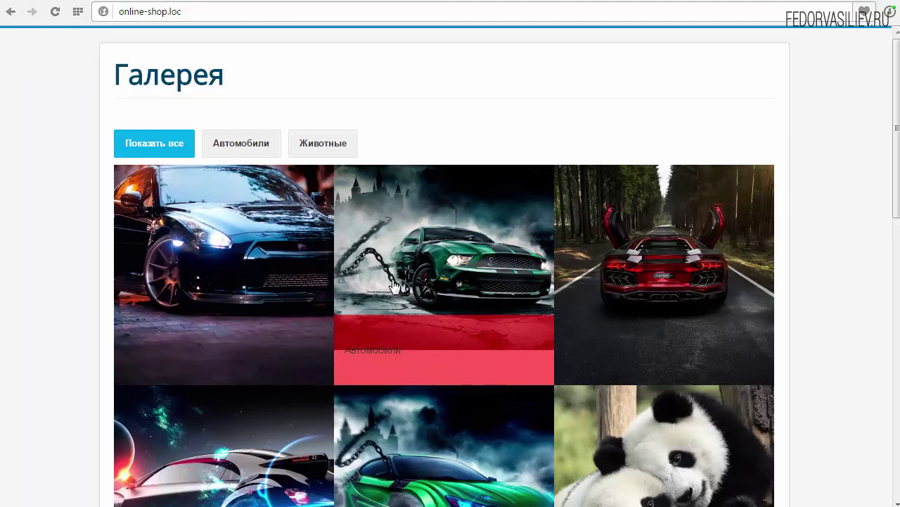
pyautogui.moveTo(617, 311)
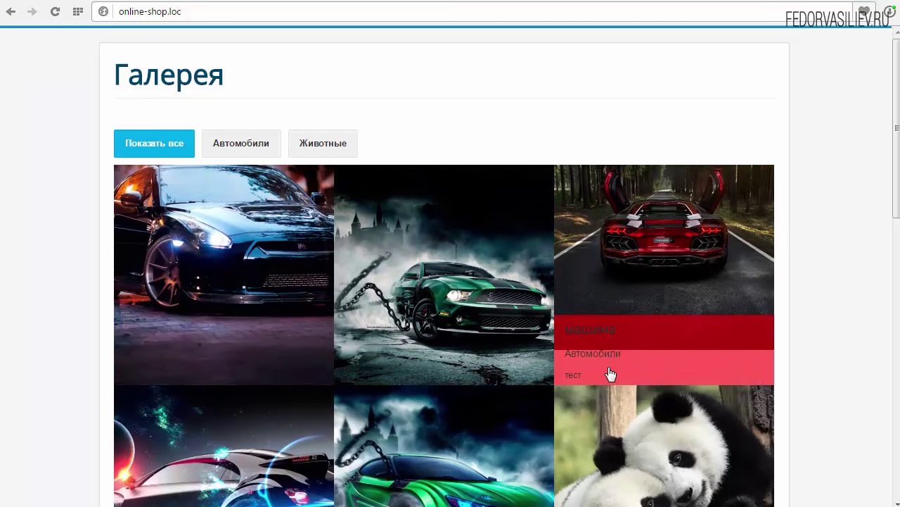
# Raise the red caption background to full opacity in the gallery editor and save the gallery
pyautogui.click(648, 3)
pyautogui.click(830, 271)
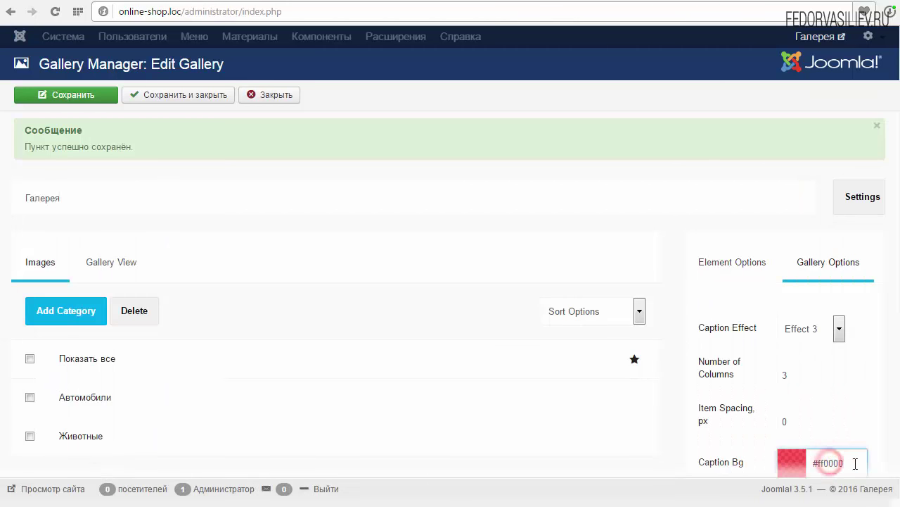
pyautogui.click(841, 463)
pyautogui.scroll(-2, 841, 463)
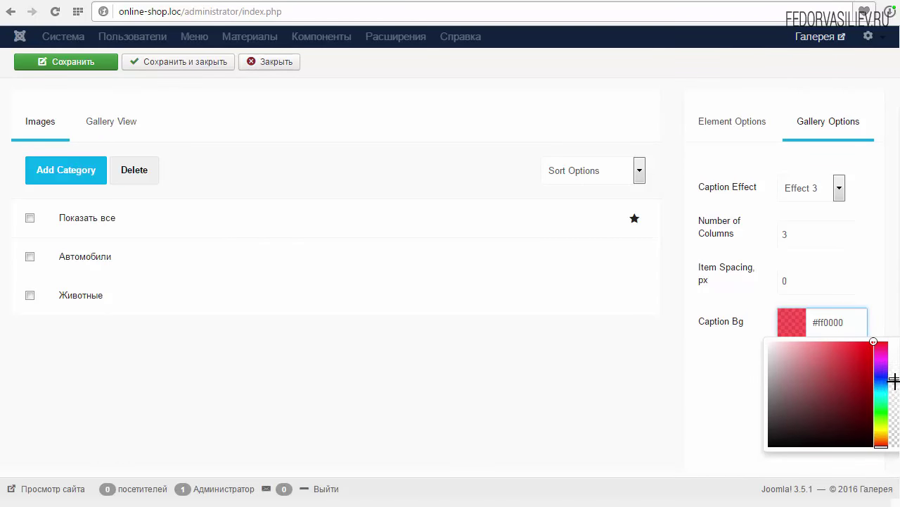
pyautogui.moveTo(894, 380); pyautogui.dragTo(896, 342)
pyautogui.click(887, 312)
pyautogui.scroll(1, 425, 334)
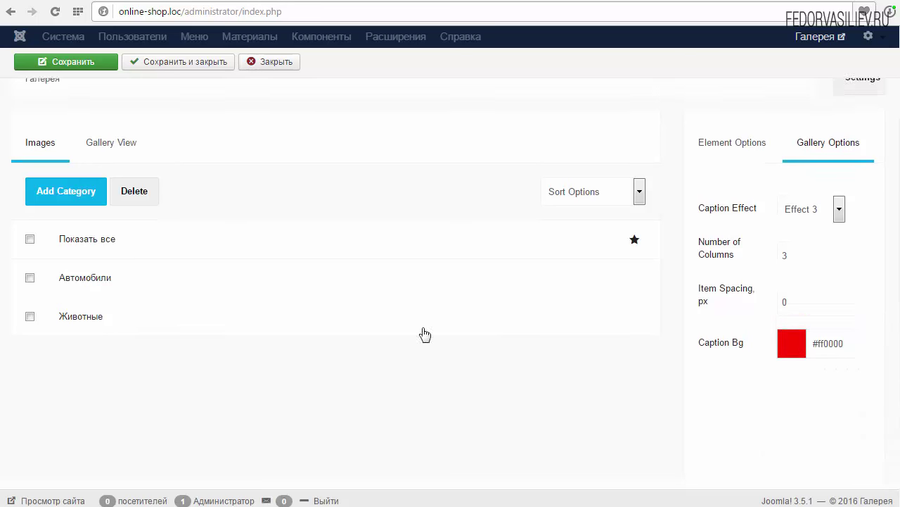
pyautogui.scroll(2, 425, 335)
pyautogui.click(100, 92)
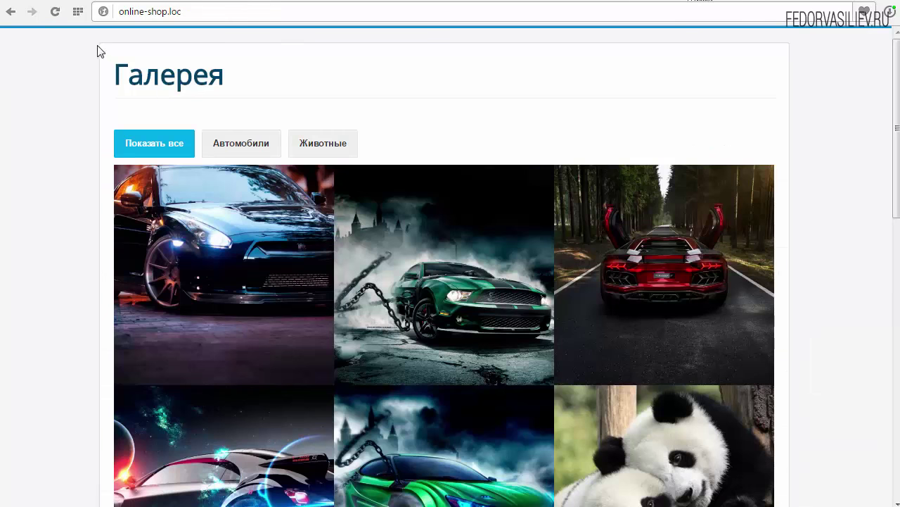
# Reload the published gallery page and examine the opaque red caption on the images
pyautogui.click(55, 11)
pyautogui.moveTo(643, 271)
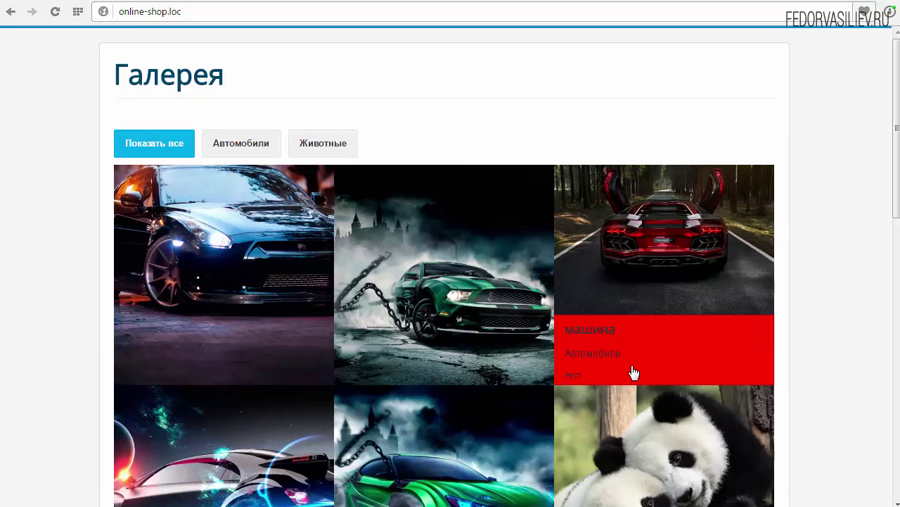
# Select the caption title in the editor's gallery preview and set its font colour to white #ffffff
pyautogui.click(643, 2)
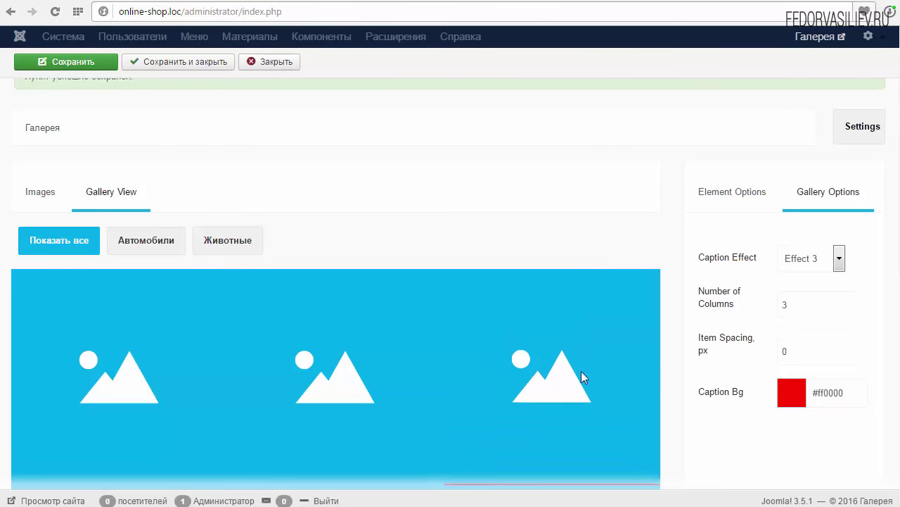
pyautogui.scroll(-2, 567, 362)
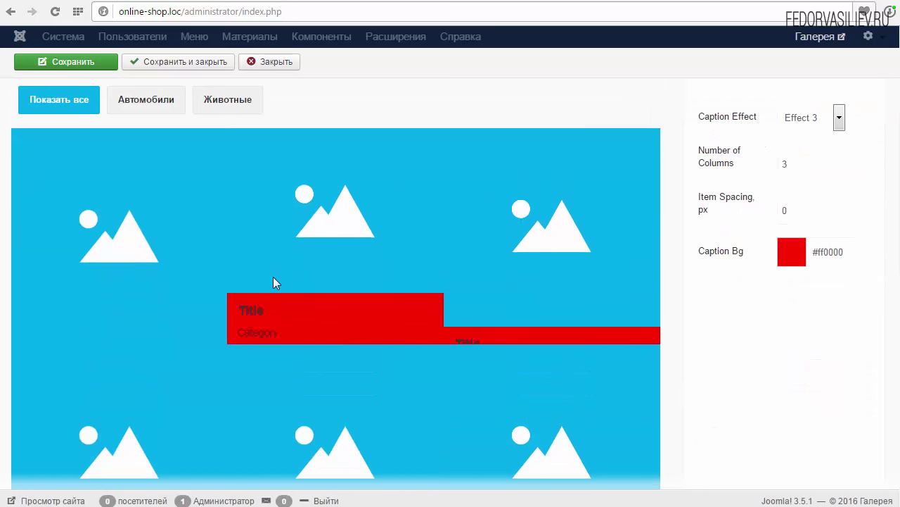
pyautogui.scroll(1, 566, 295)
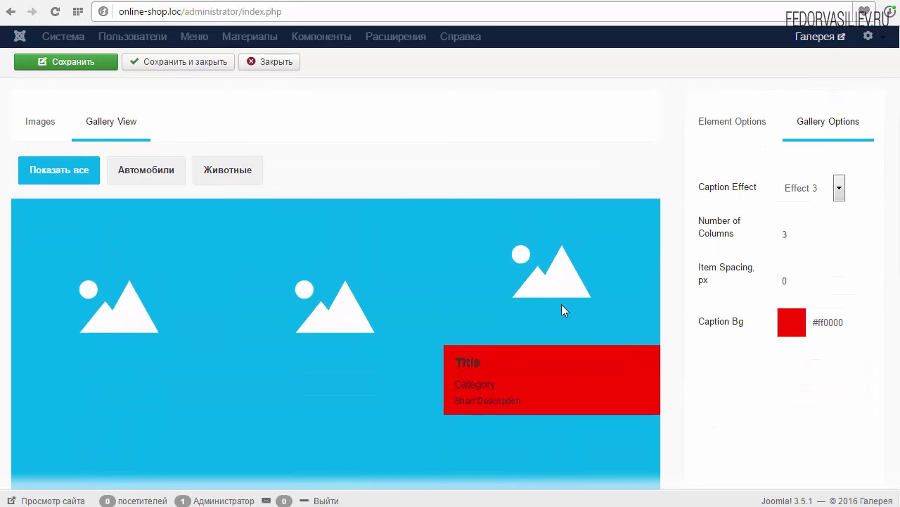
pyautogui.click(470, 368)
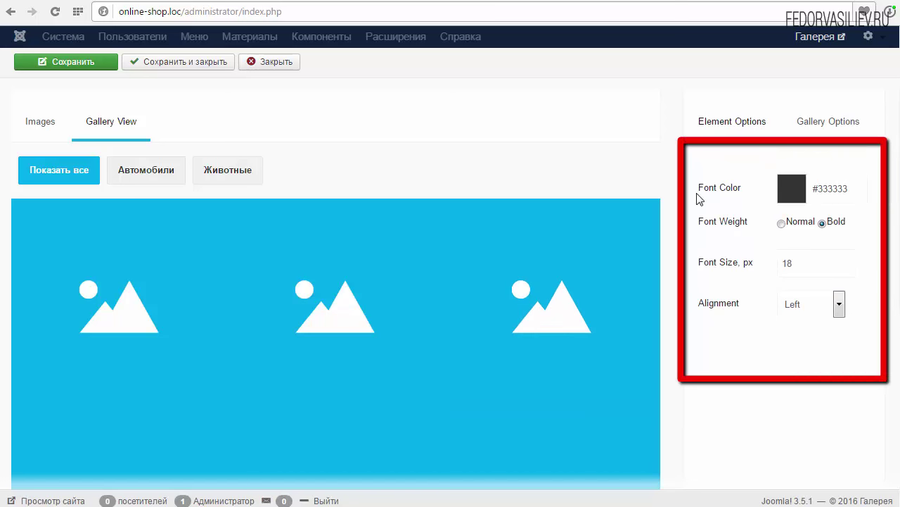
pyautogui.moveTo(699, 187); pyautogui.dragTo(739, 187)
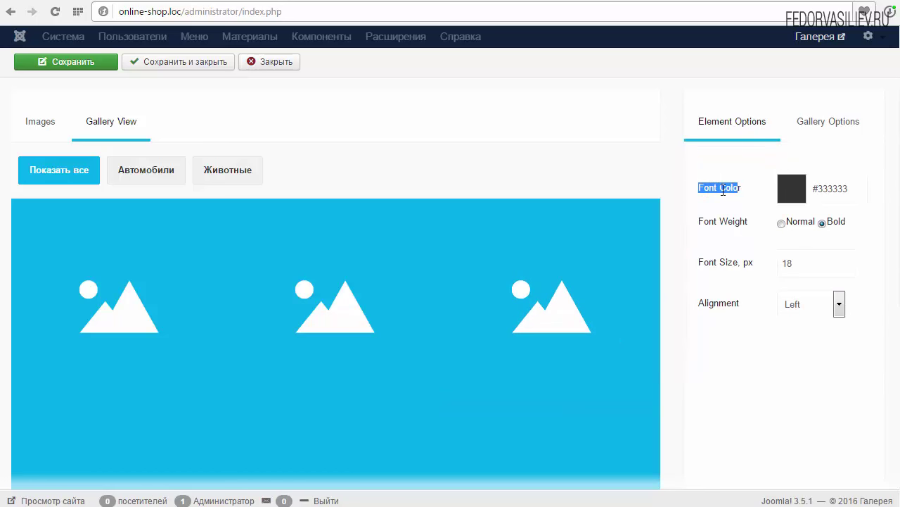
pyautogui.click(723, 188)
pyautogui.click(791, 191)
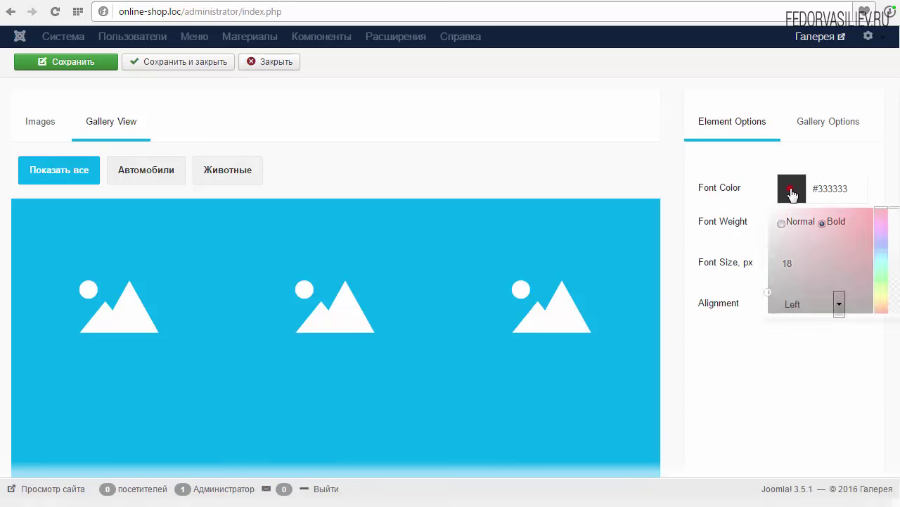
pyautogui.click(804, 246)
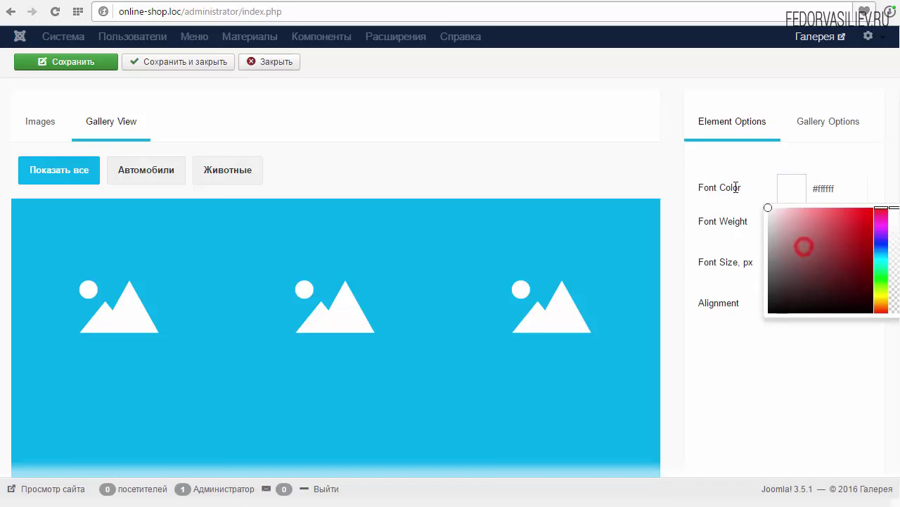
pyautogui.click(748, 177)
# Try the Normal font weight on the caption title in the preview and set it back to Bold
pyautogui.moveTo(546, 268)
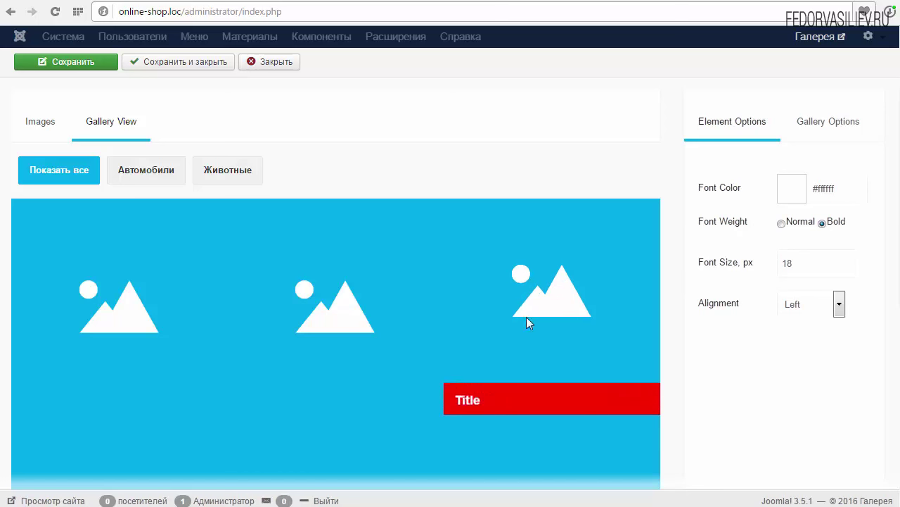
pyautogui.click(781, 223)
pyautogui.moveTo(517, 304)
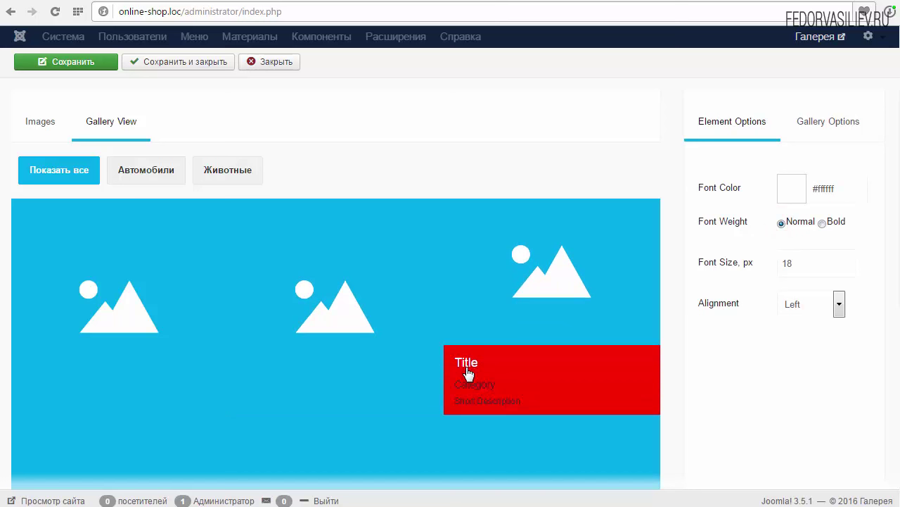
pyautogui.click(821, 223)
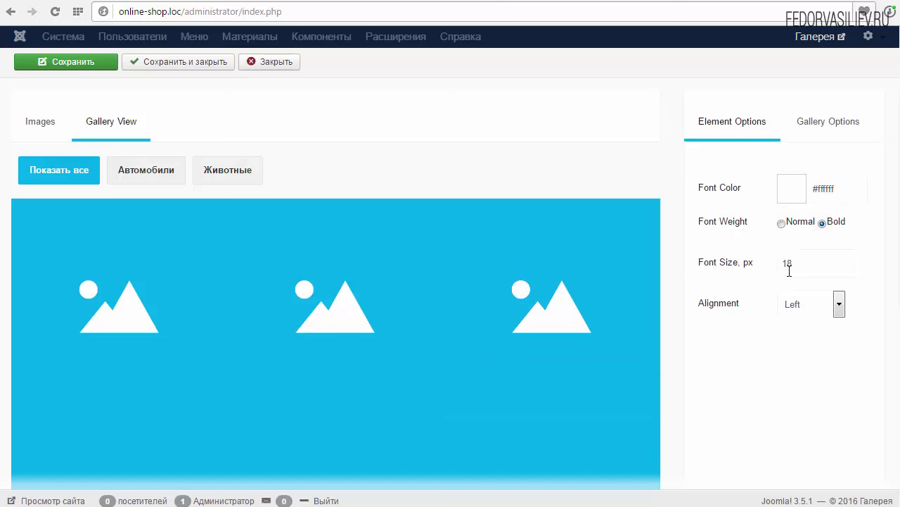